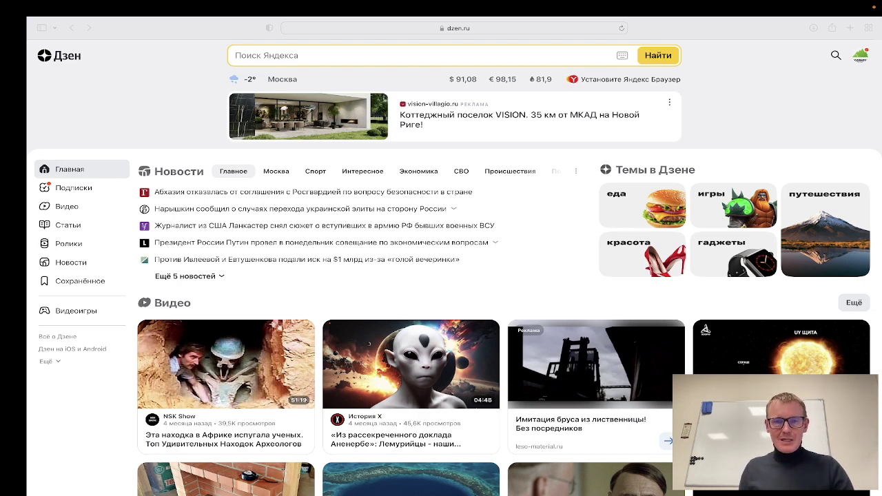
Search Yandex for "лесобиржа" and open the lesobirzha.ru website from the results
left_click(317, 52)
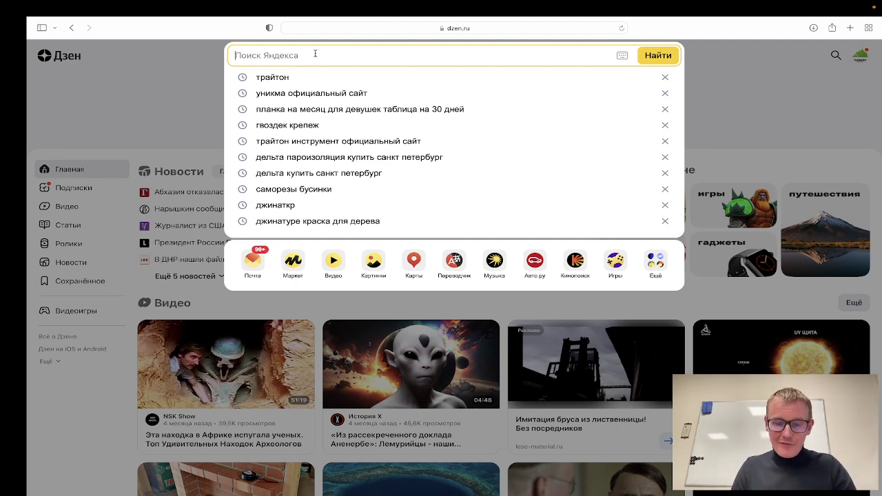
type("лесоб")
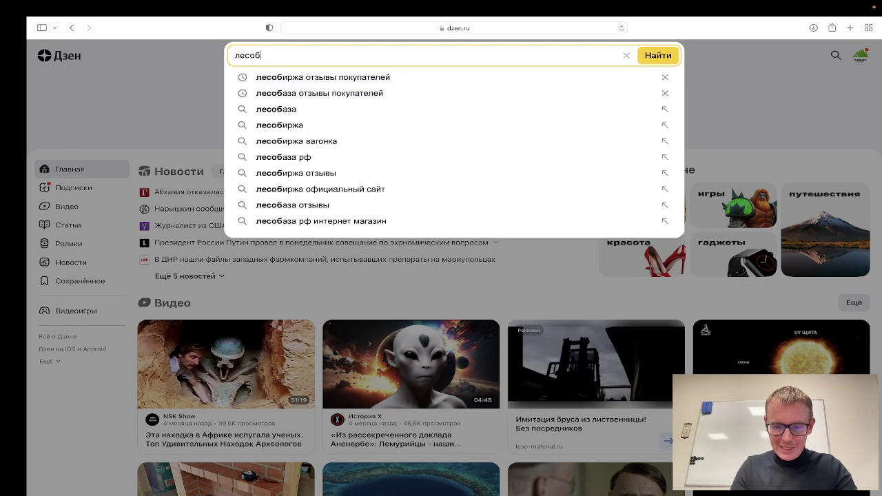
type("иржа")
key("Return")
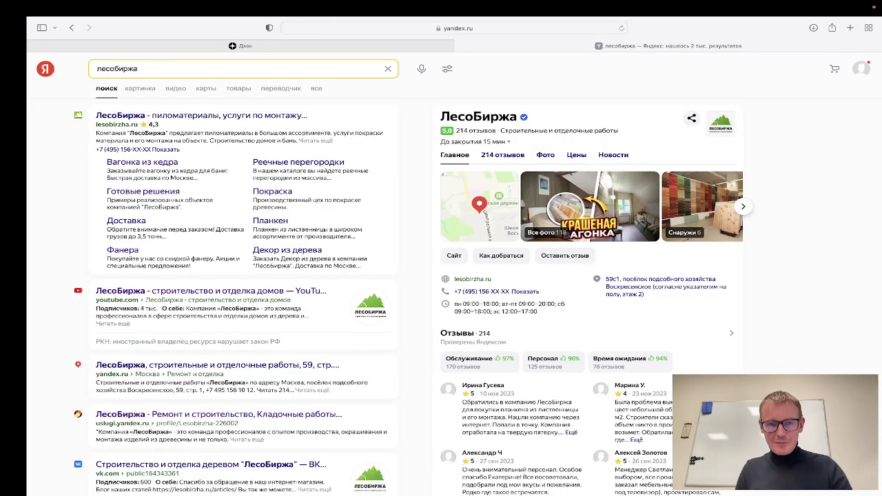
left_click(174, 118)
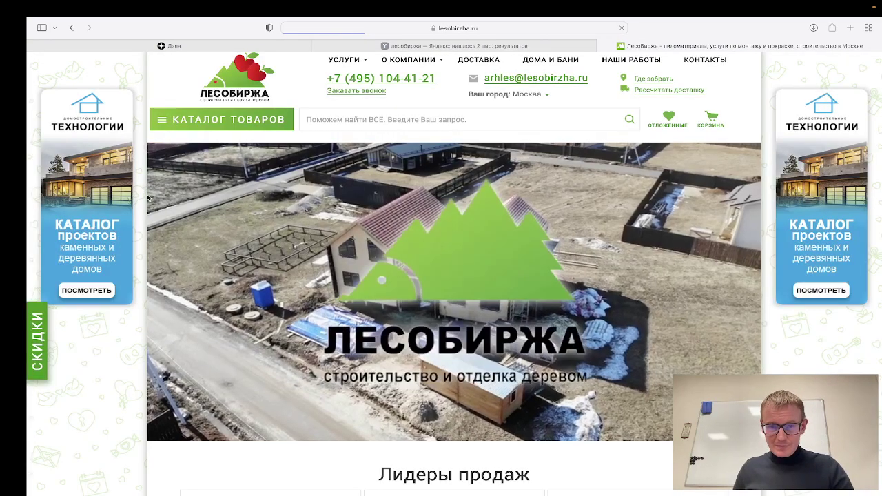
Open the site's "Сметный калькулятор" and start a false beam (фальшбалка) calculation
scroll(132, 200, "down", 20)
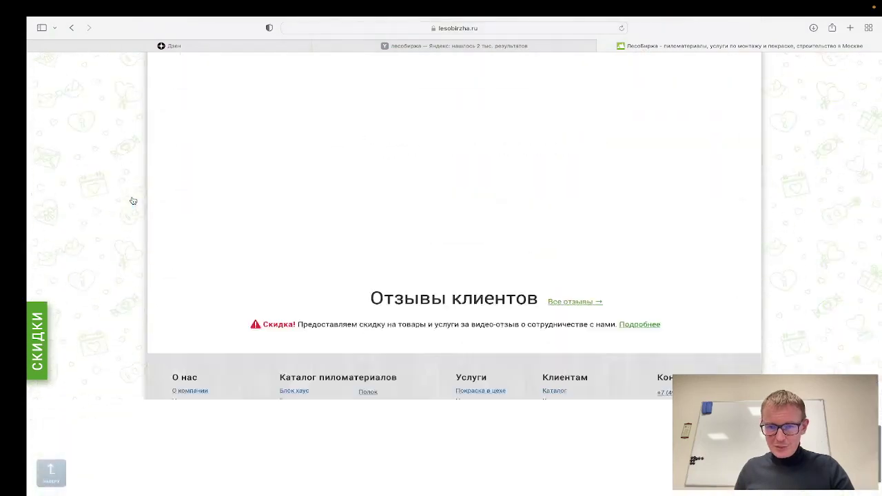
scroll(133, 200, "down", 5)
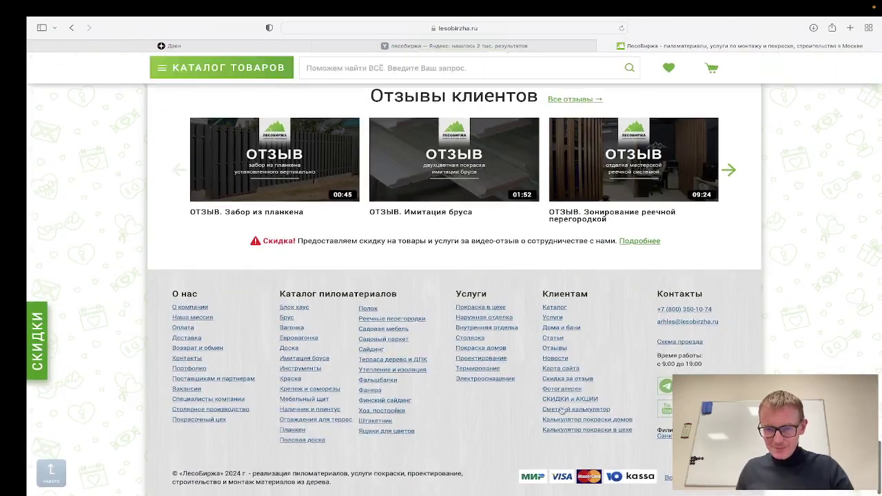
scroll(562, 411, "down", 1)
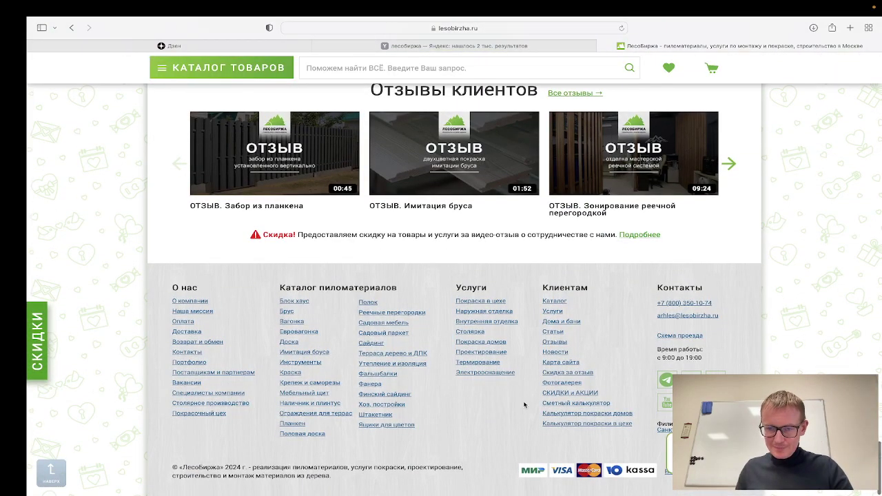
left_click(554, 405)
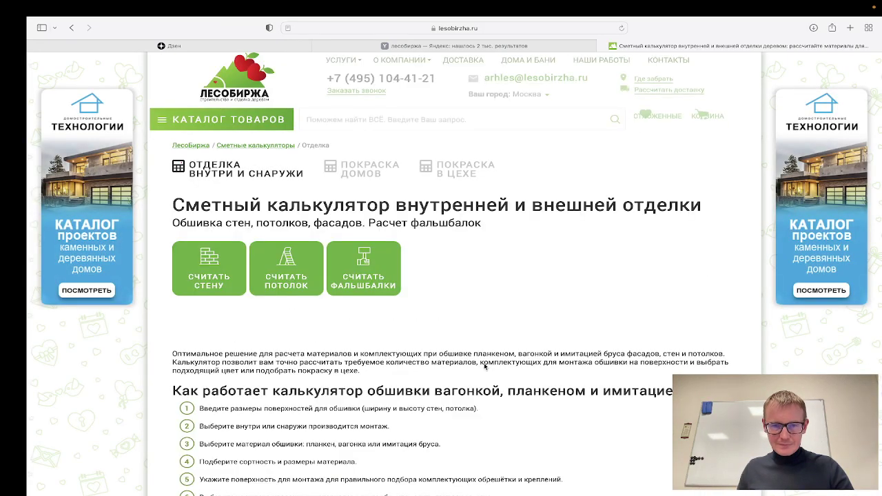
left_click(365, 265)
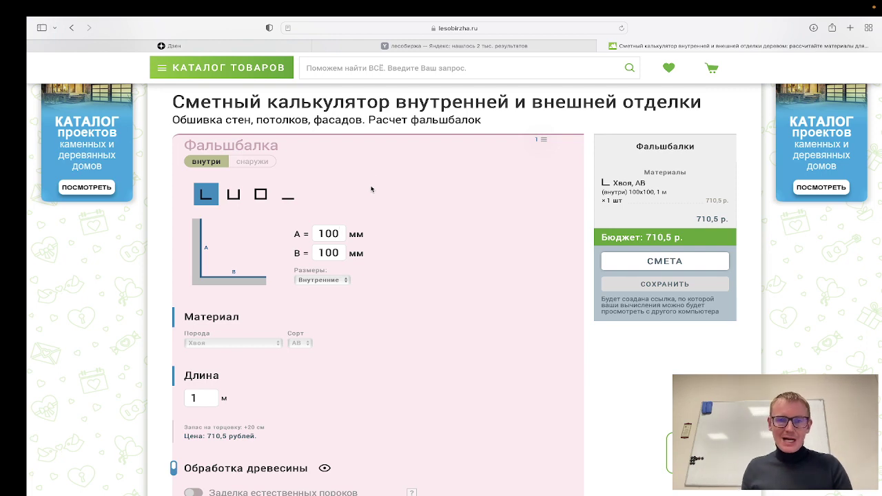
Choose the three-sided U-shaped beam profile and set sides A, B and C to 150 mm each
scroll(411, 188, "down", 1)
scroll(483, 191, "up", 2)
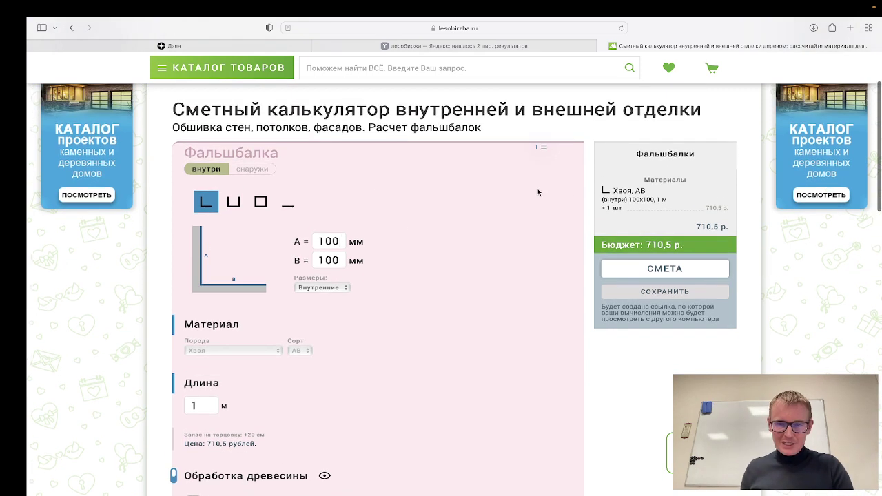
left_click(233, 206)
scroll(471, 199, "down", 1)
left_click_drag(336, 201, 319, 201)
left_click(329, 202)
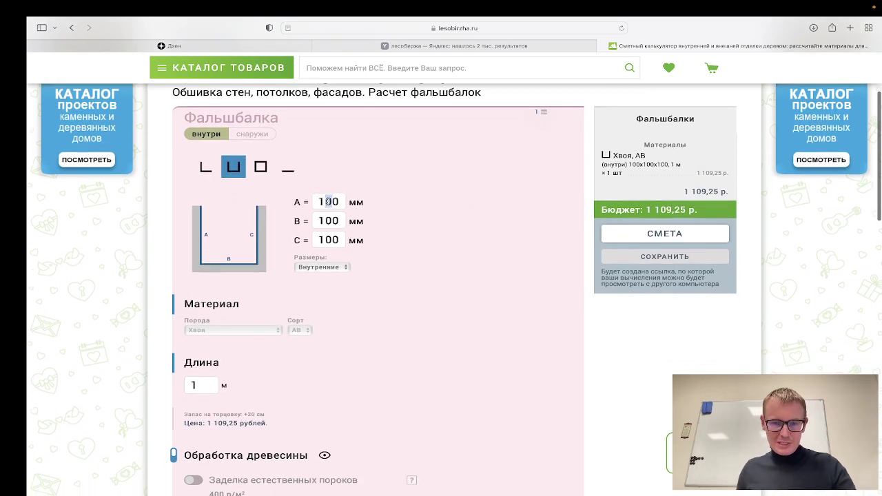
key("BackSpace")
type("5")
left_click(329, 220)
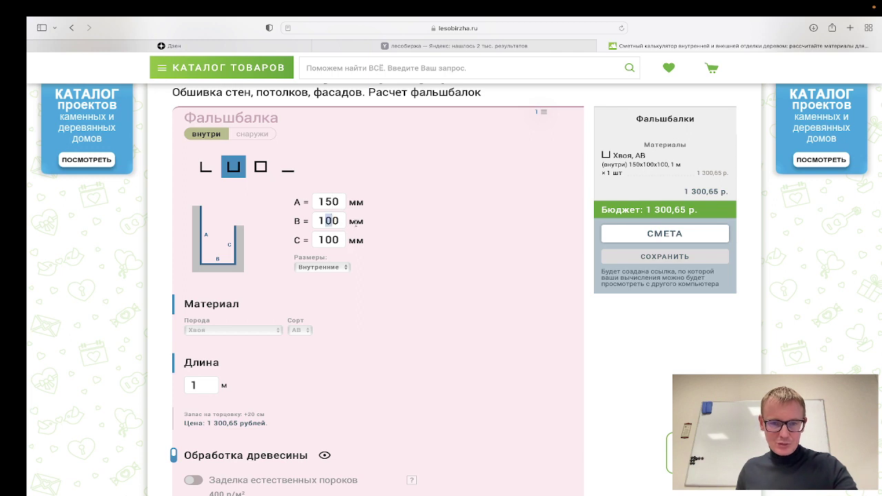
key("BackSpace")
type("5")
left_click(334, 240)
key("BackSpace")
type("5")
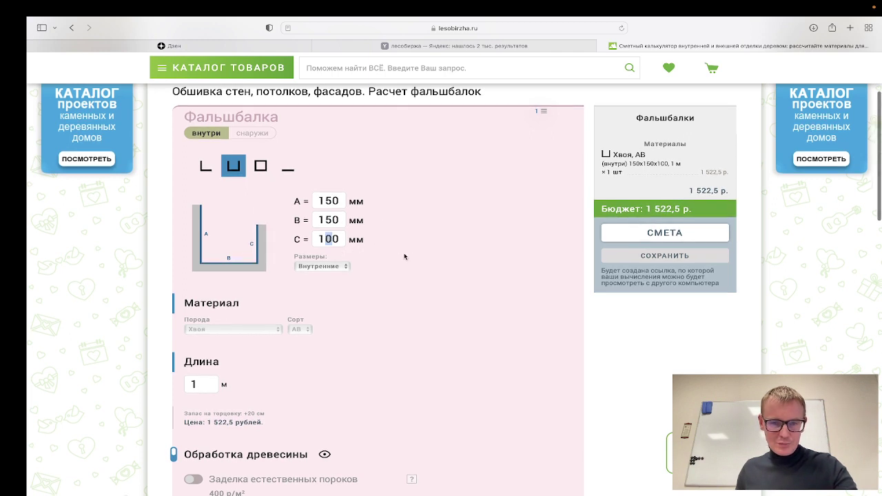
Compare the beam drawing with "Внешние" and "Внутренние" dimensions, and leave the size type on "Внешние"
left_click(338, 268)
left_click(313, 275)
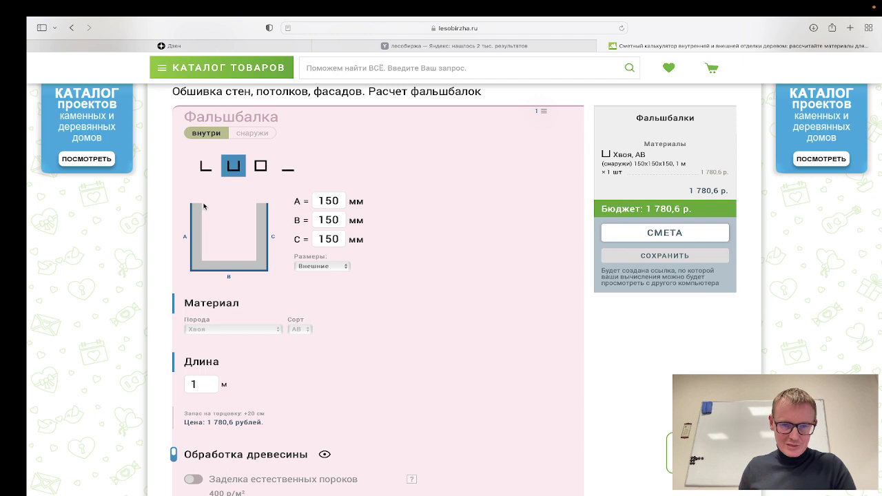
left_click(347, 270)
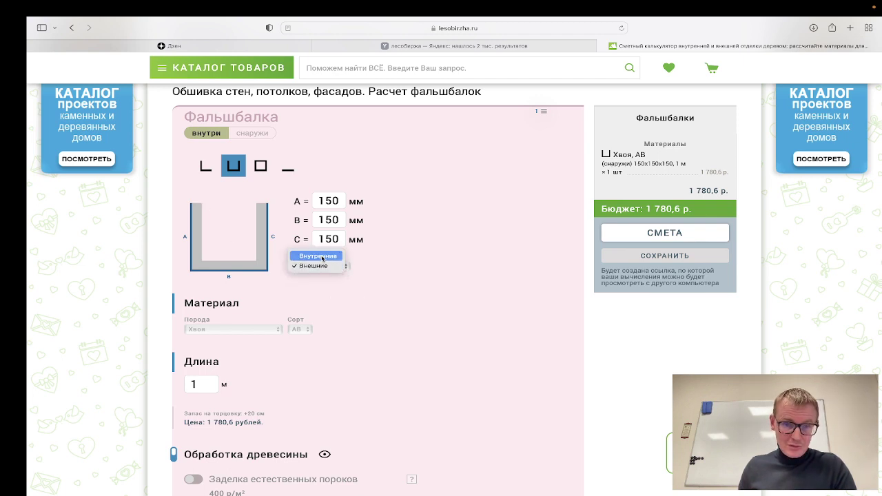
left_click(322, 257)
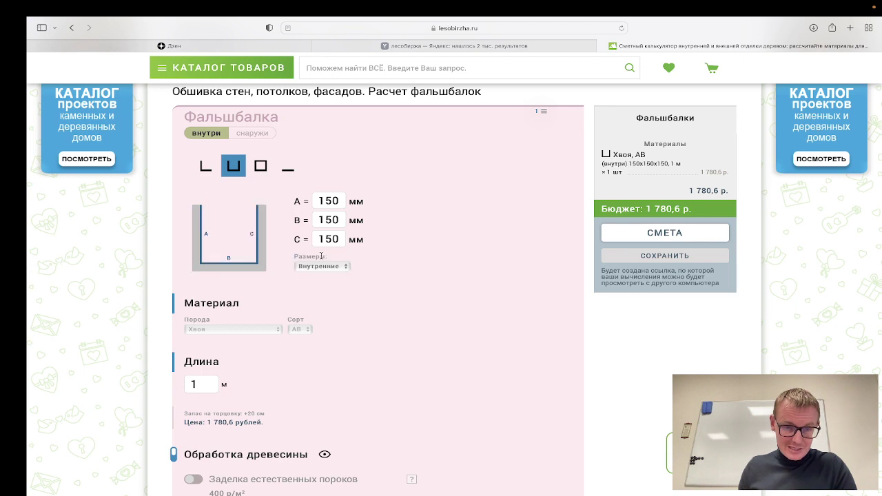
left_click(344, 269)
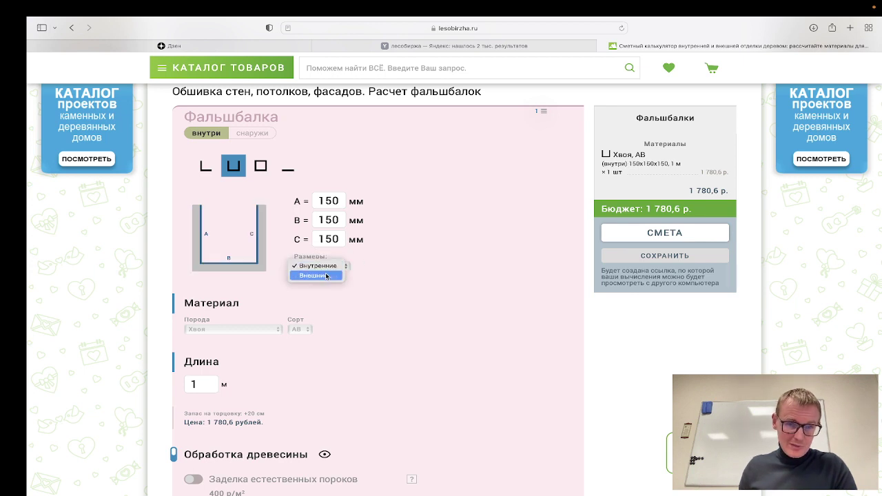
left_click(334, 275)
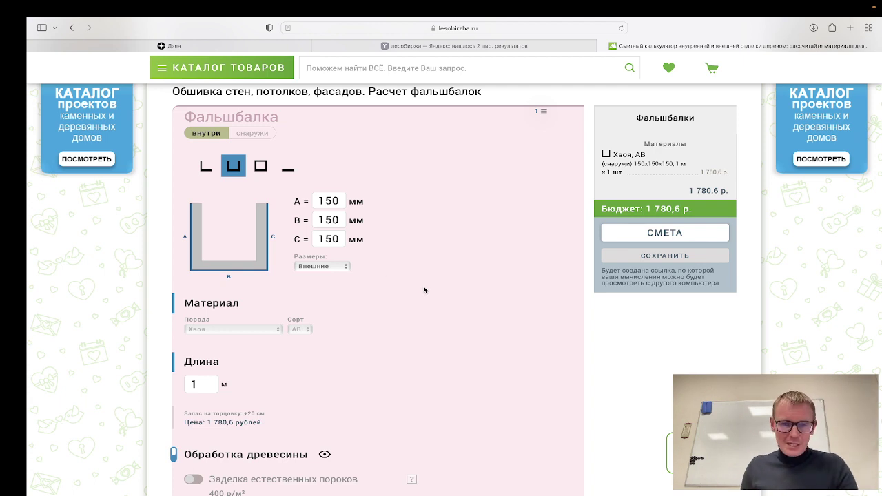
Review the wood species options, keep "Хвоя", and set the beam length to 3 m
scroll(382, 249, "down", 1)
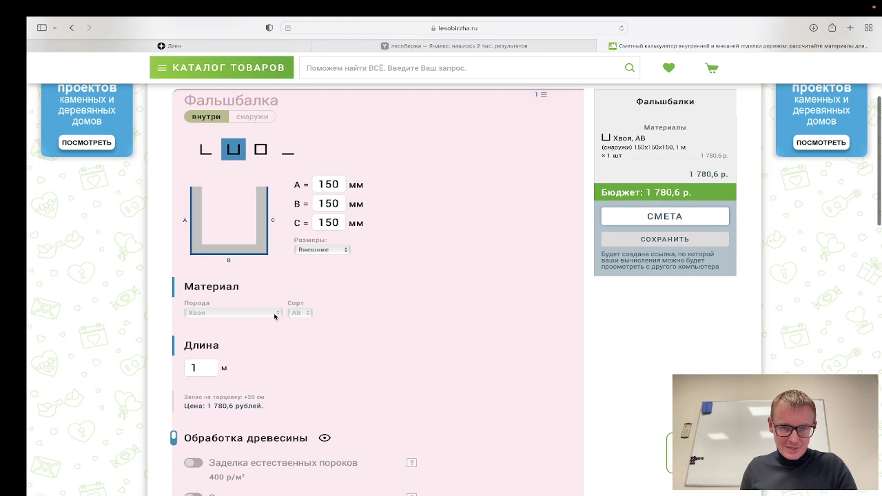
scroll(278, 337, "down", 3)
left_click(235, 265)
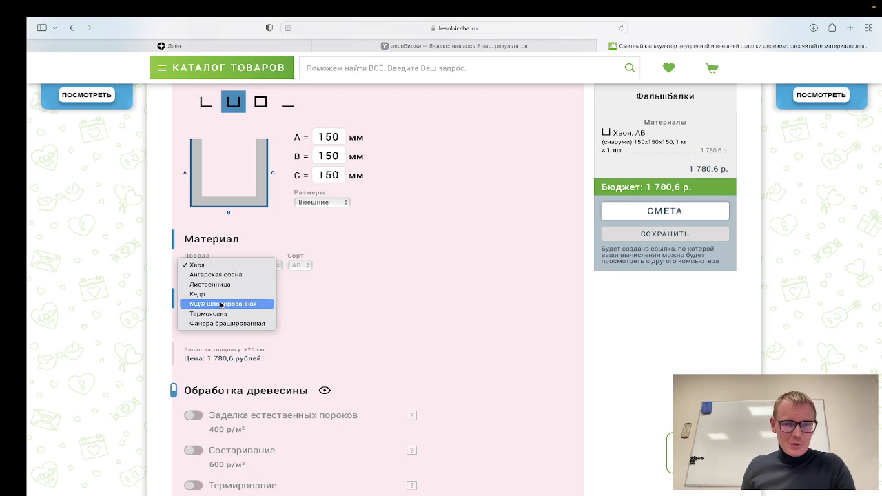
left_click(199, 266)
scroll(282, 310, "down", 1)
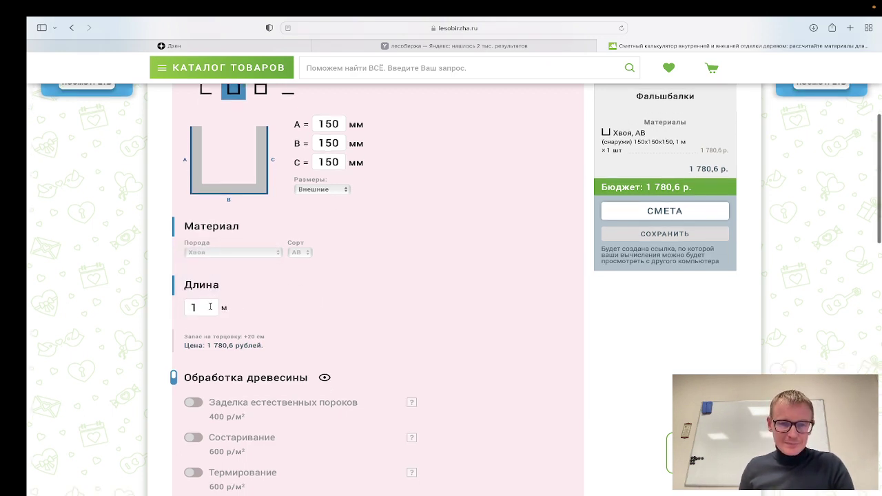
left_click_drag(210, 306, 164, 305)
type("3")
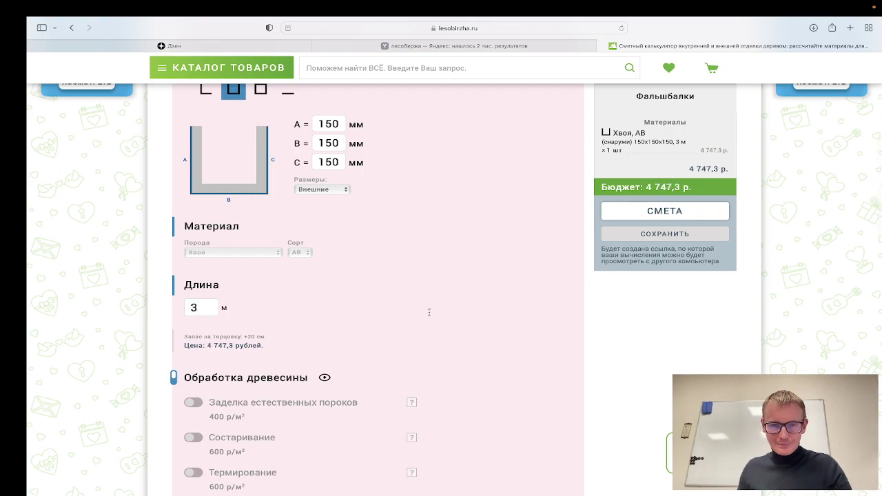
Set the quantity of this false beam to 3 pieces
scroll(429, 312, "up", 5)
scroll(469, 317, "down", 3)
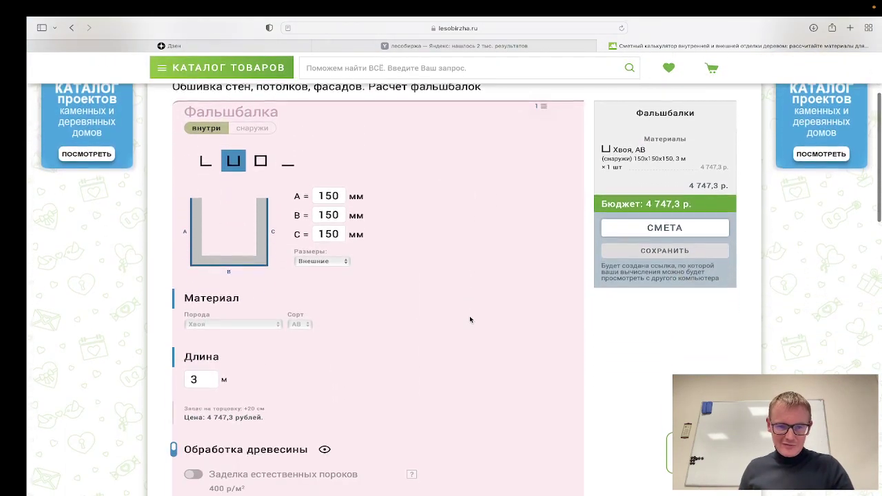
scroll(471, 319, "up", 2)
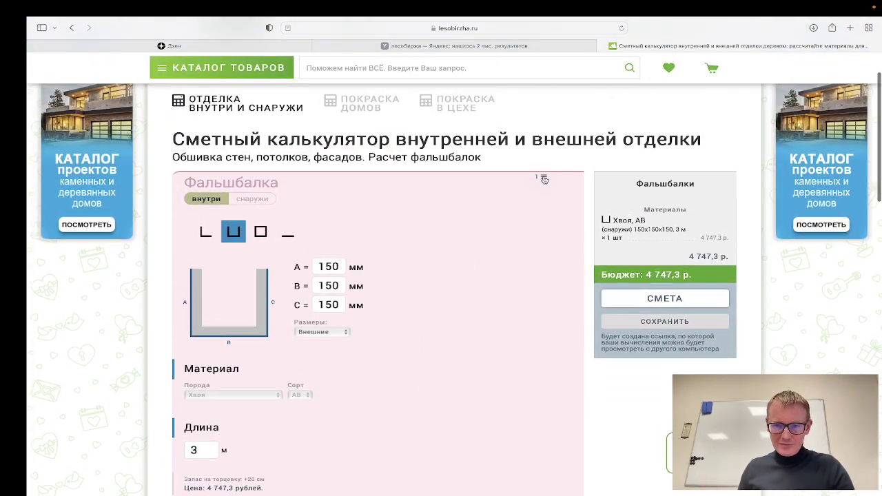
left_click(544, 179)
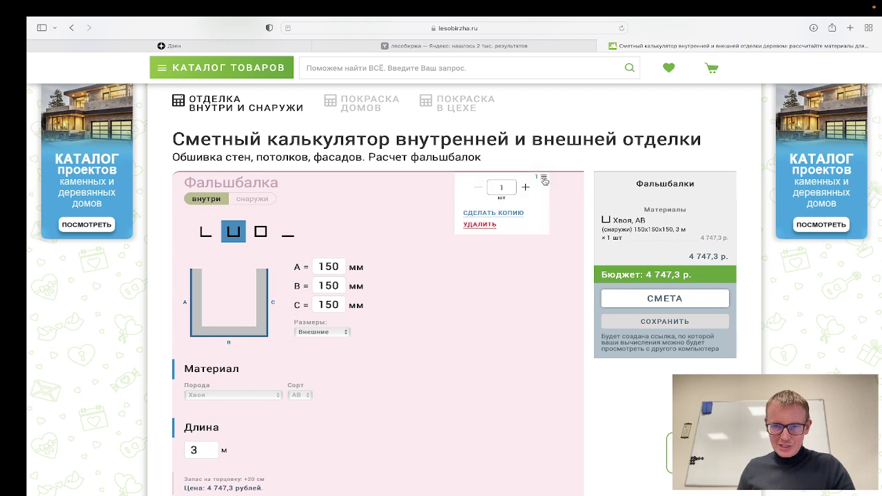
left_click(525, 189)
left_click(525, 188)
left_click(525, 188)
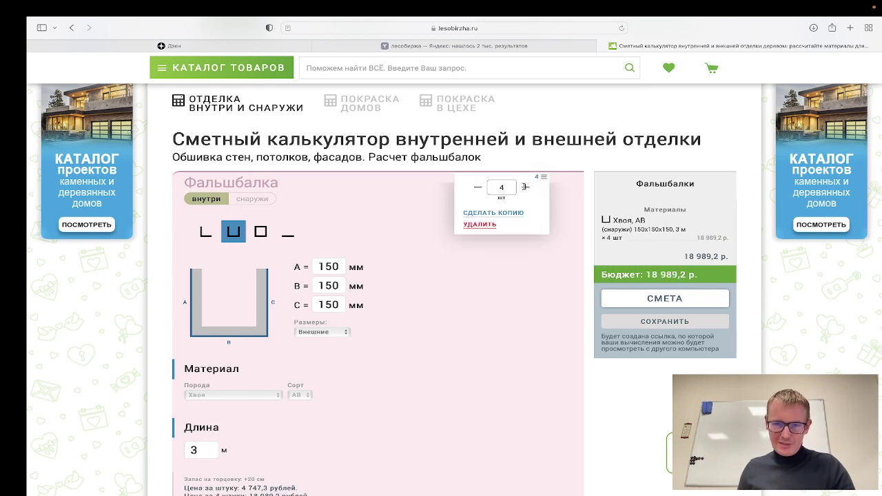
left_click(526, 187)
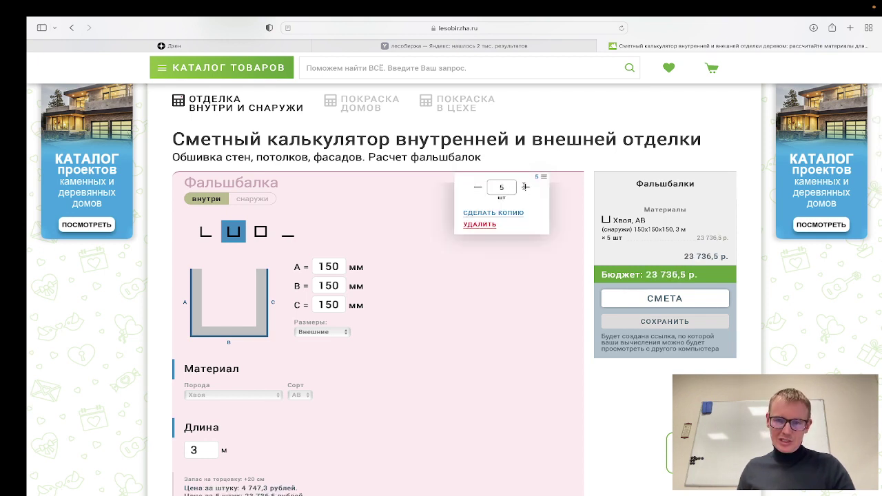
left_click(478, 188)
left_click(477, 188)
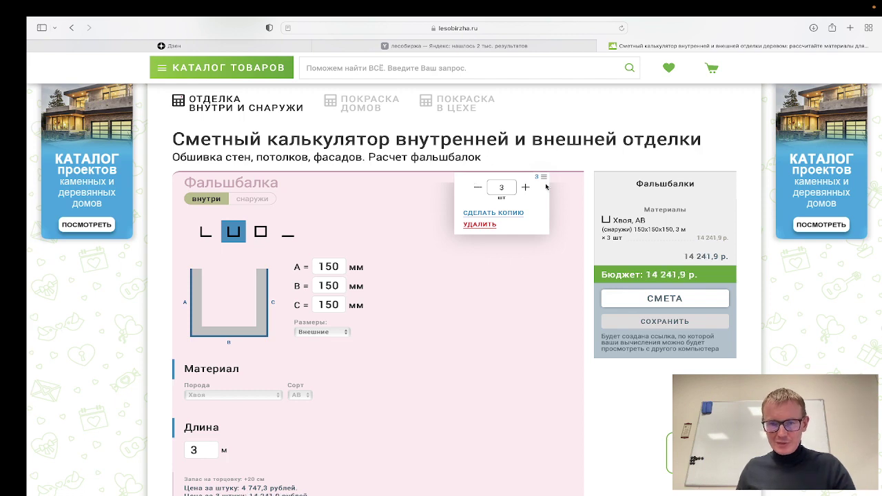
left_click(538, 276)
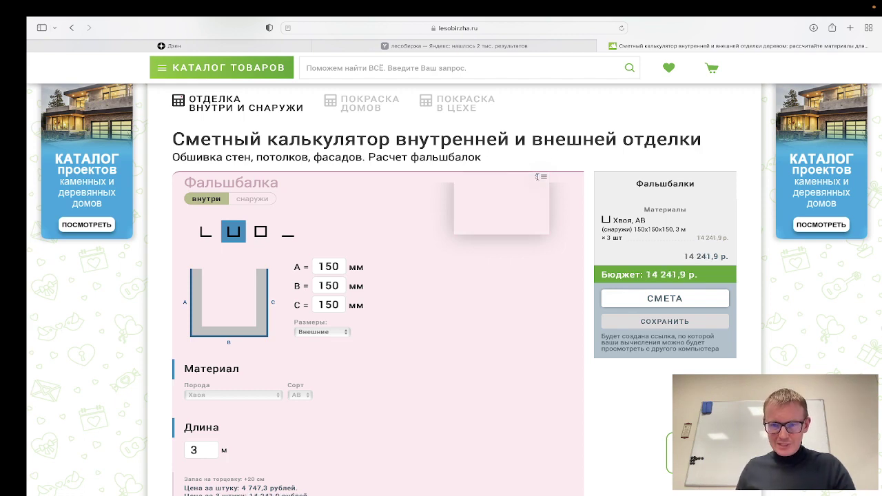
Enable the wood treatment "Заделка естественных пороков" and show its description
scroll(393, 295, "down", 5)
scroll(394, 296, "down", 3)
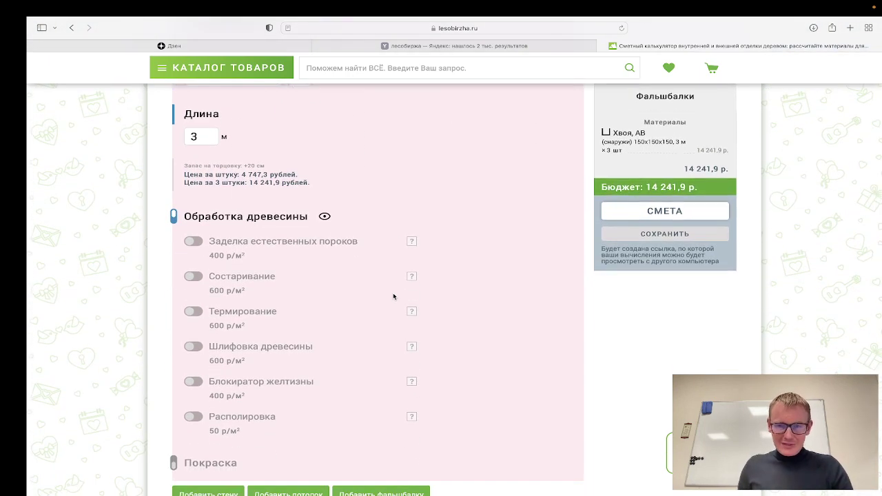
scroll(394, 296, "up", 2)
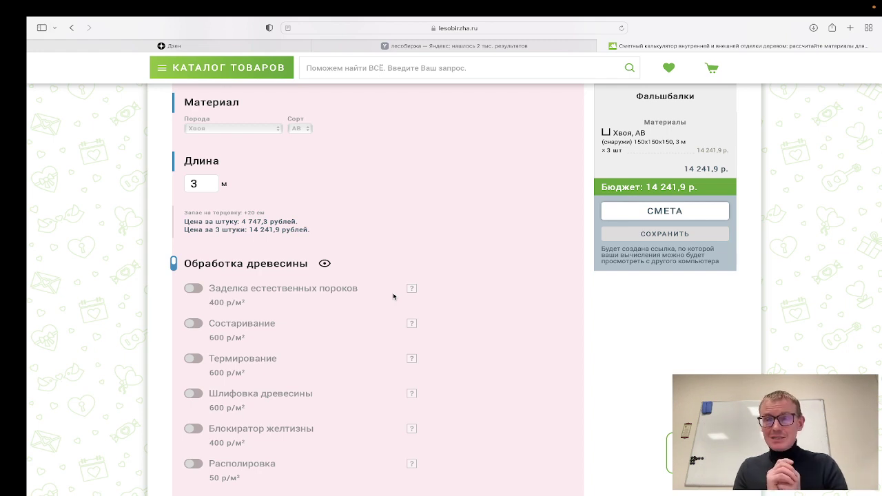
left_click(193, 289)
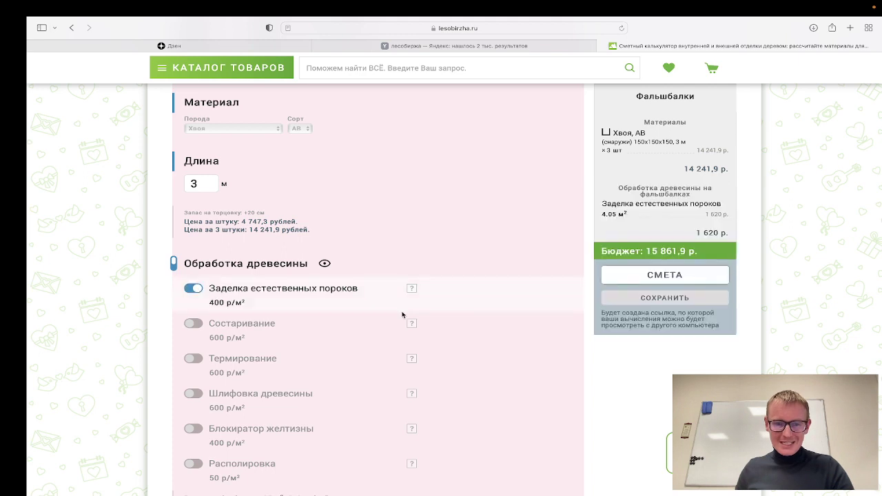
left_click(415, 290)
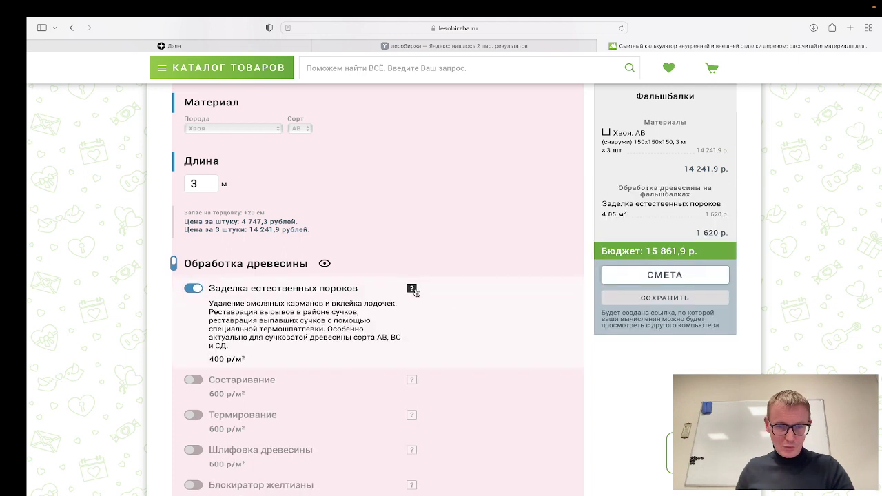
scroll(359, 290, "down", 1)
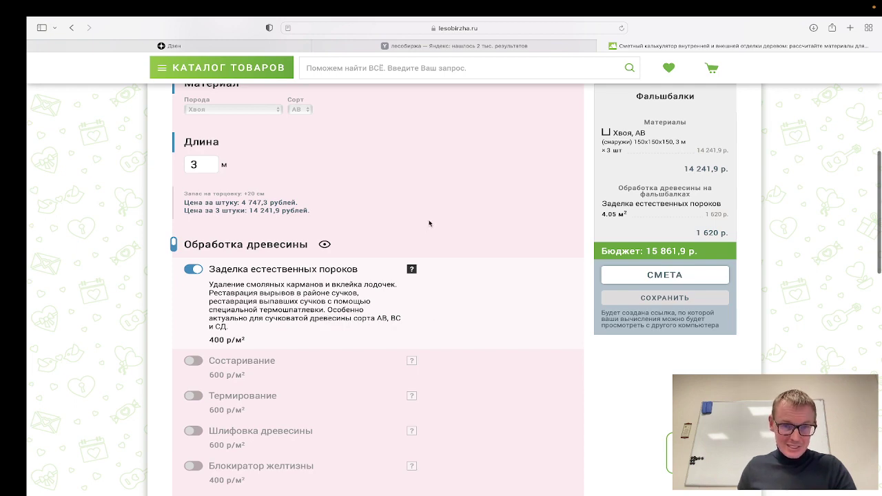
scroll(429, 223, "up", 5)
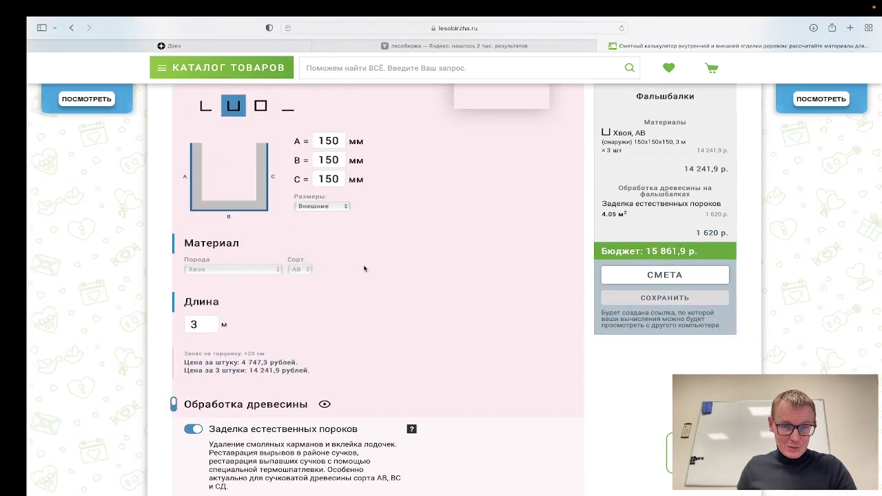
Enable the wood treatments "Состаривание" and "Термирование" for the false beam, and disable "Заделка естественных пороков"
scroll(365, 268, "down", 5)
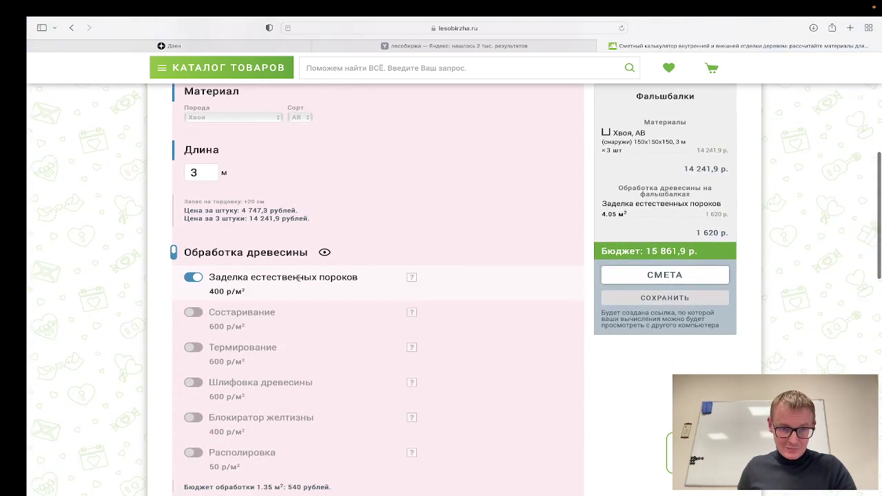
scroll(360, 281, "down", 1)
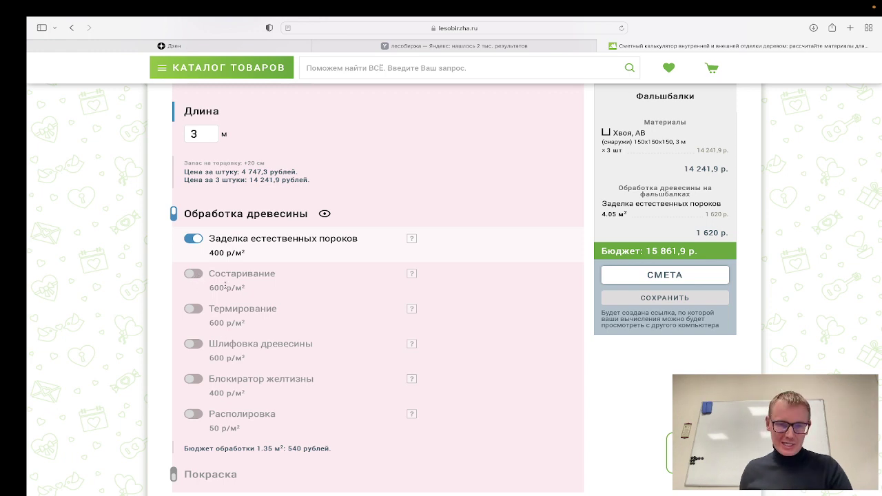
left_click(200, 277)
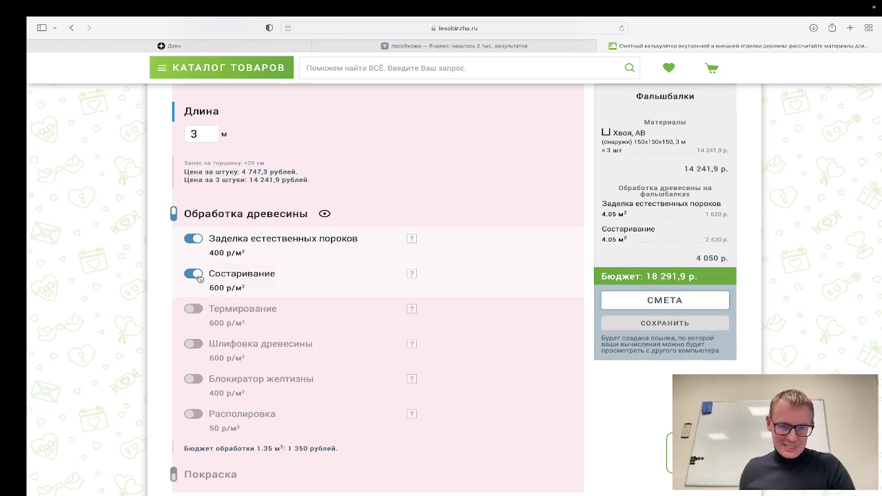
scroll(449, 321, "down", 1)
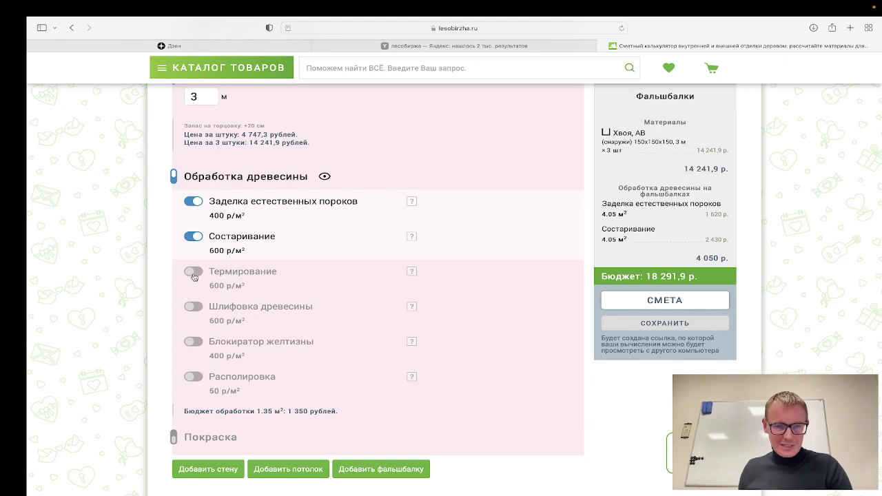
left_click(201, 275)
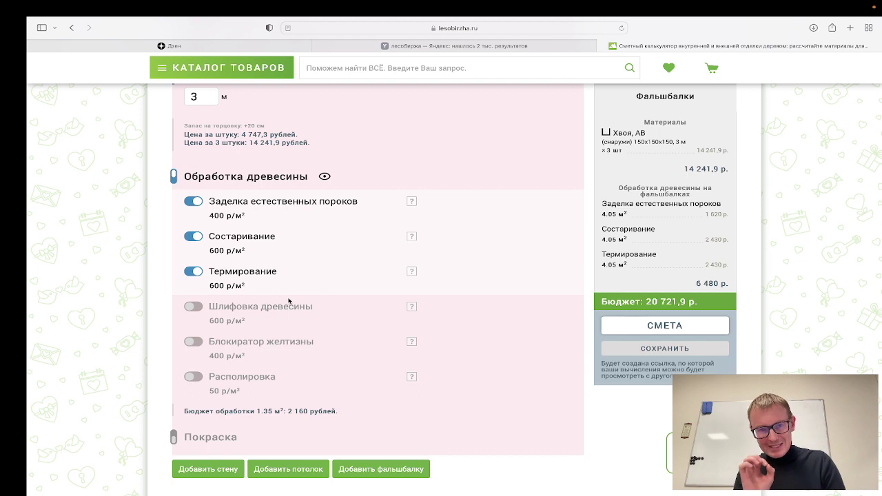
left_click(192, 202)
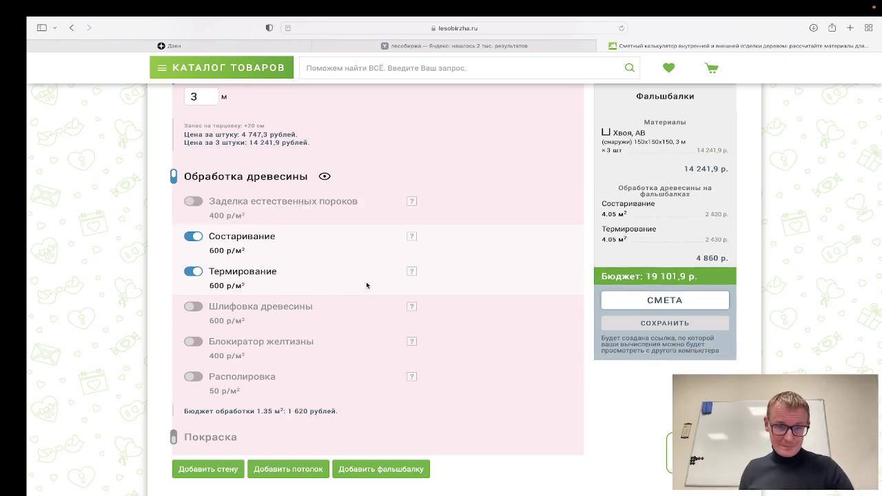
Enable "Покраска" for the false beam and set the painting type to "Покраска в цехе"
scroll(366, 285, "down", 1)
scroll(304, 303, "down", 1)
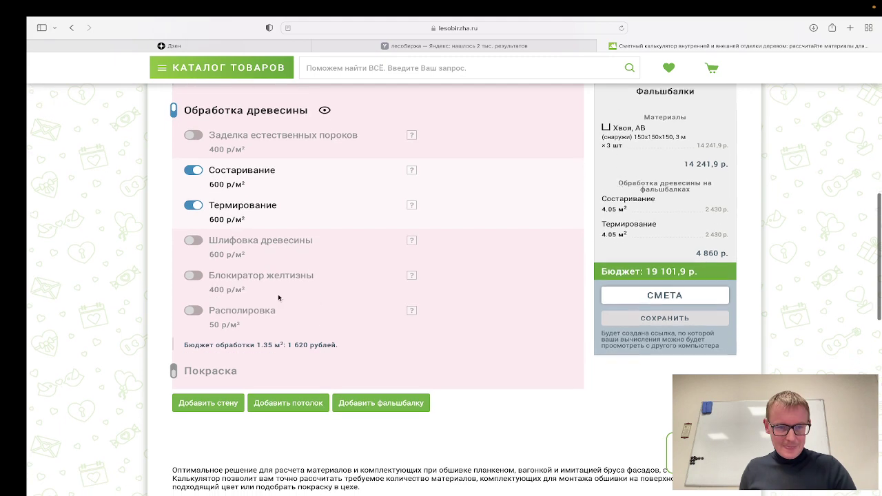
left_click(174, 371)
scroll(289, 310, "down", 3)
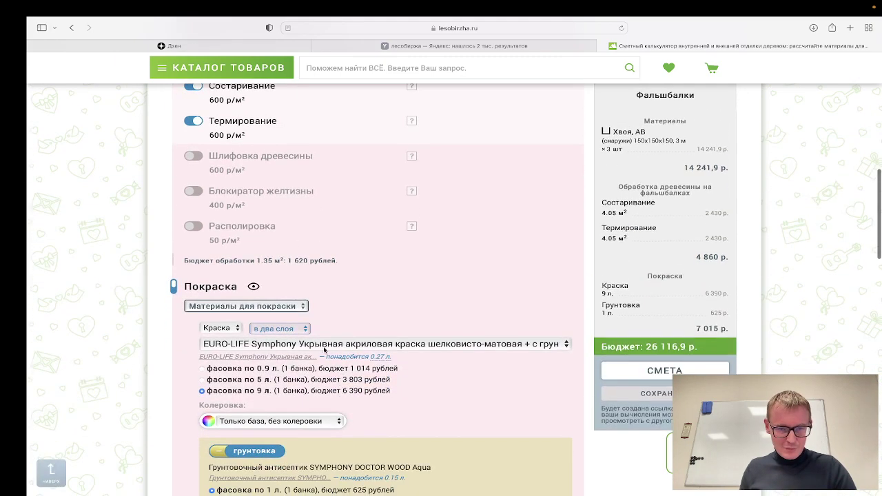
left_click(288, 307)
left_click(290, 317)
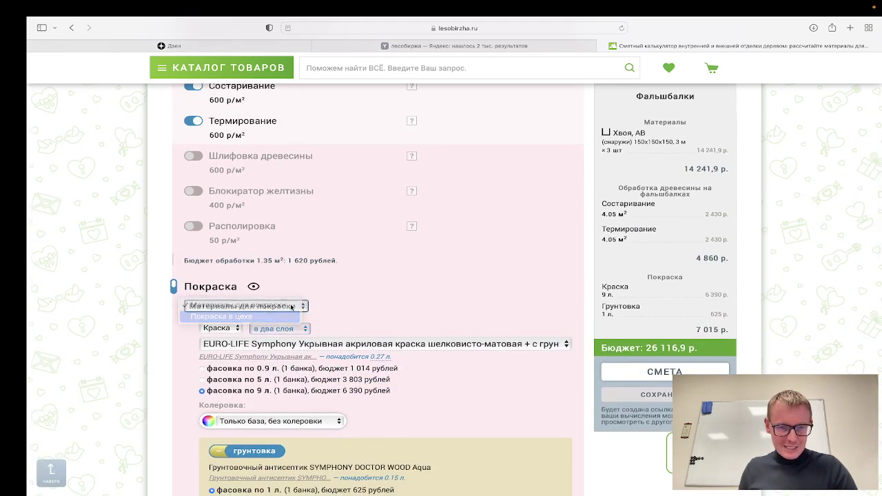
Review the workshop painting schemes and keep "Интерьерное масло (безвоздушное распыление)"
scroll(331, 311, "down", 3)
left_click(435, 256)
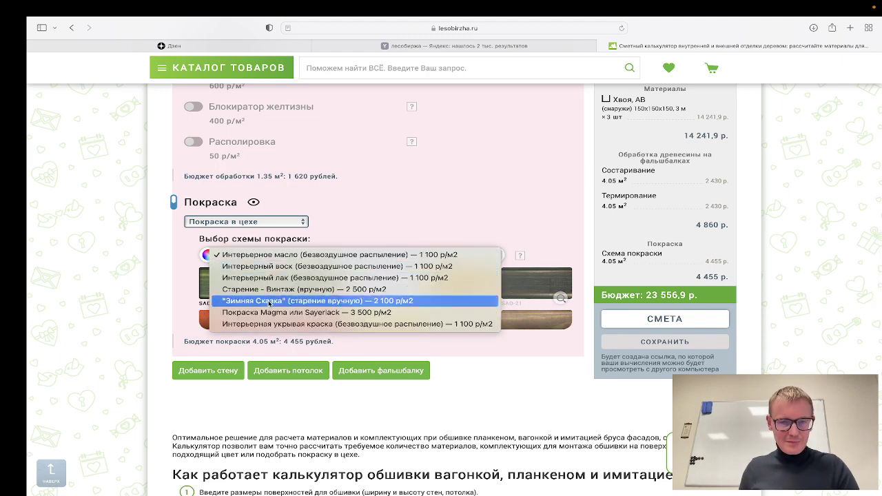
left_click(266, 255)
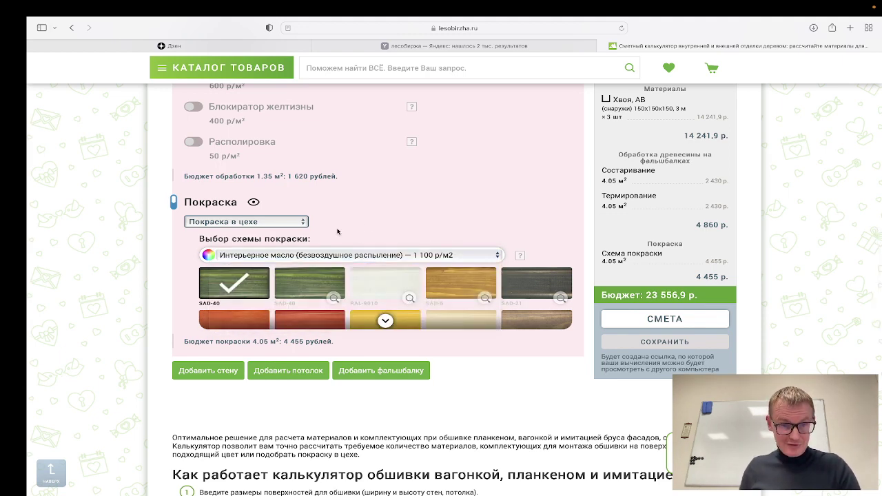
Expand the full colour palette of the painting scheme and choose the dark brown colour TM-1812
scroll(386, 282, "down", 1)
left_click(385, 281)
scroll(386, 283, "down", 4)
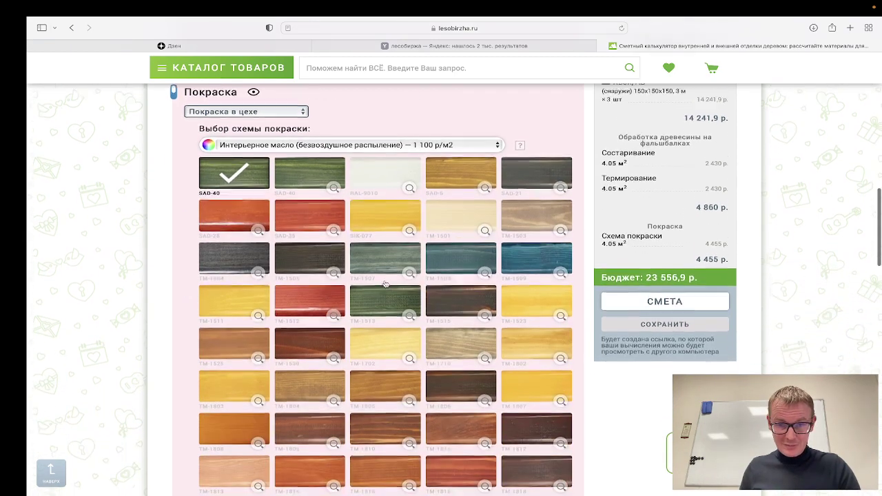
scroll(385, 284, "down", 3)
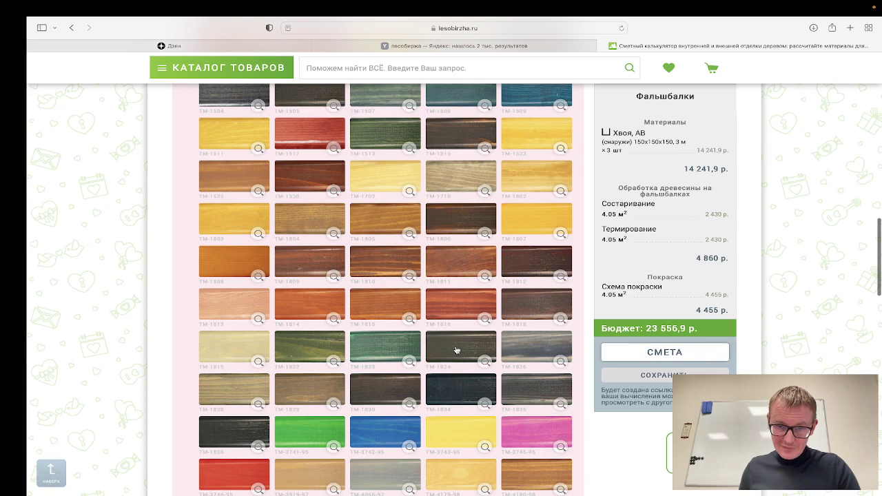
left_click(529, 264)
scroll(442, 292, "up", 4)
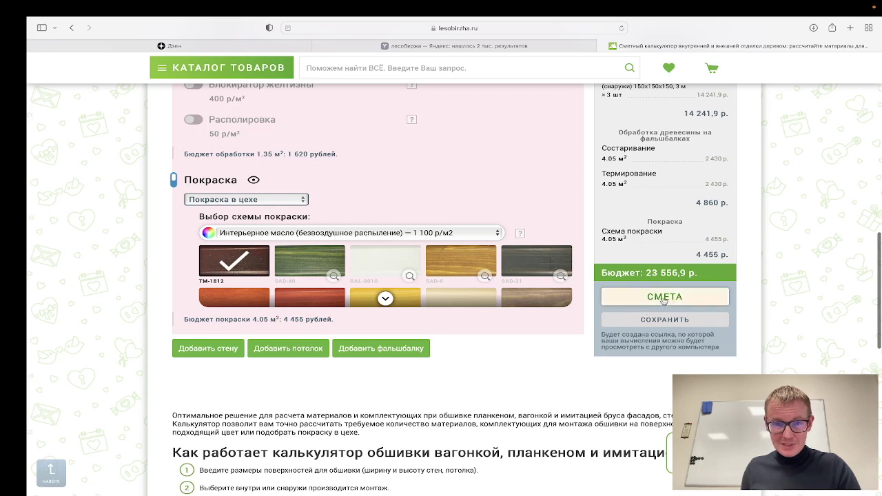
Open the full estimate and highlight its material entry, including the note "с запасом 20 см для подгонки по месту"
left_click(665, 302)
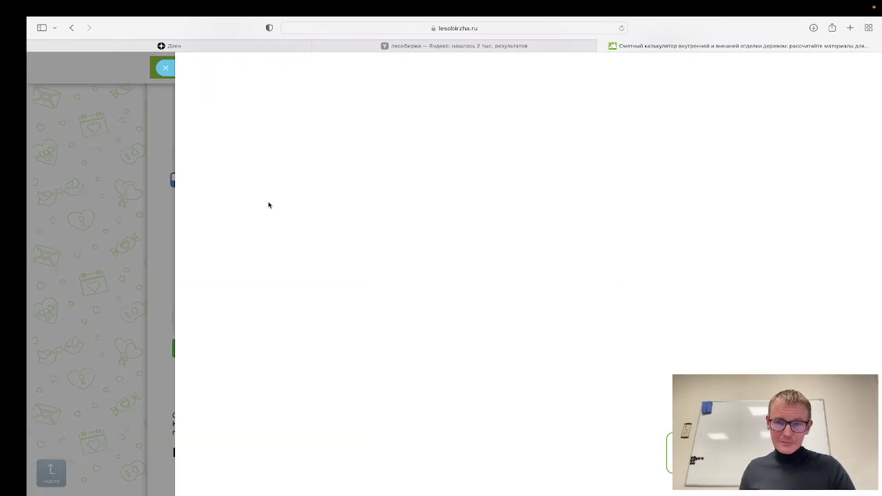
scroll(474, 248, "down", 1)
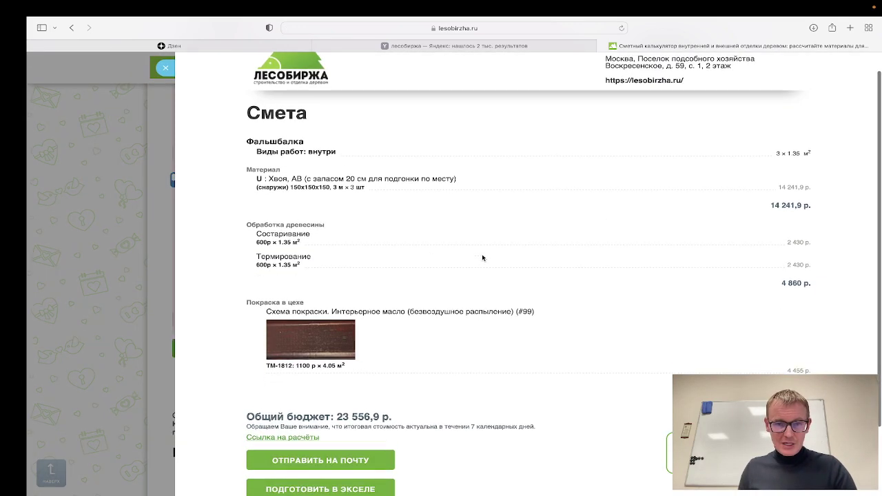
left_click_drag(242, 168, 391, 190)
left_click(392, 193)
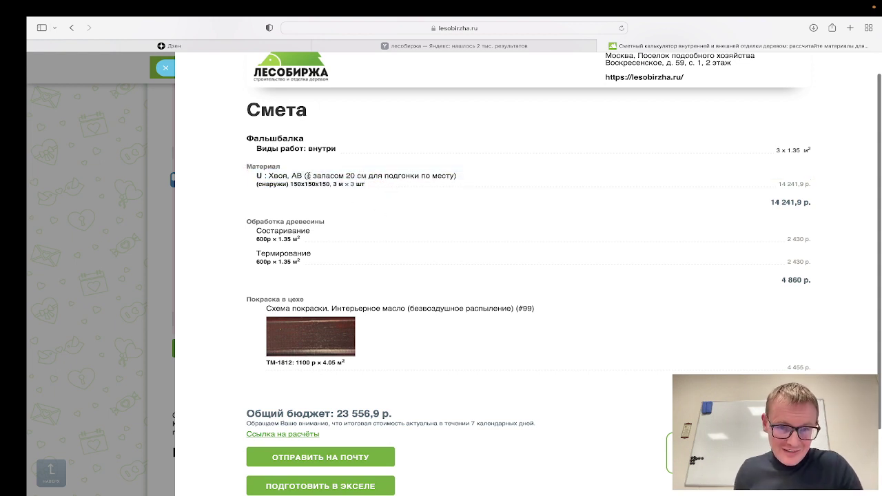
left_click_drag(306, 176, 453, 175)
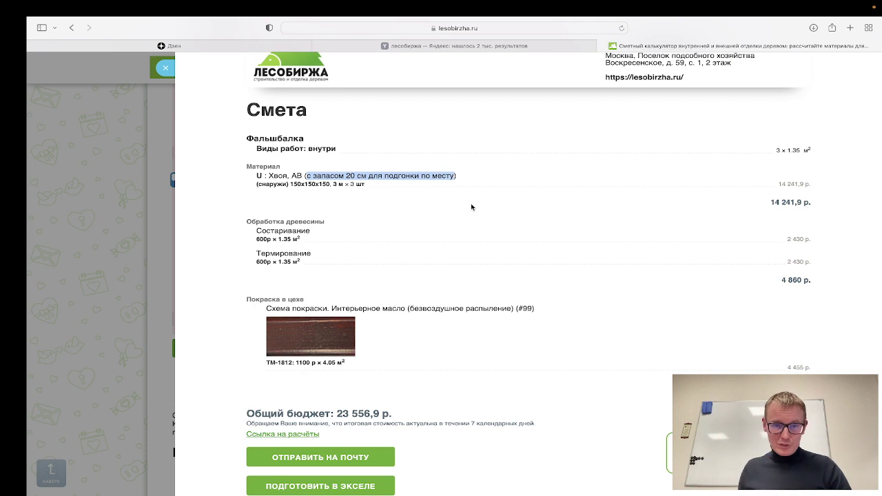
Review the estimate by highlighting the treatments "Состаривание" and "Термирование" and the amount of "Общий бюджет"
scroll(471, 207, "down", 2)
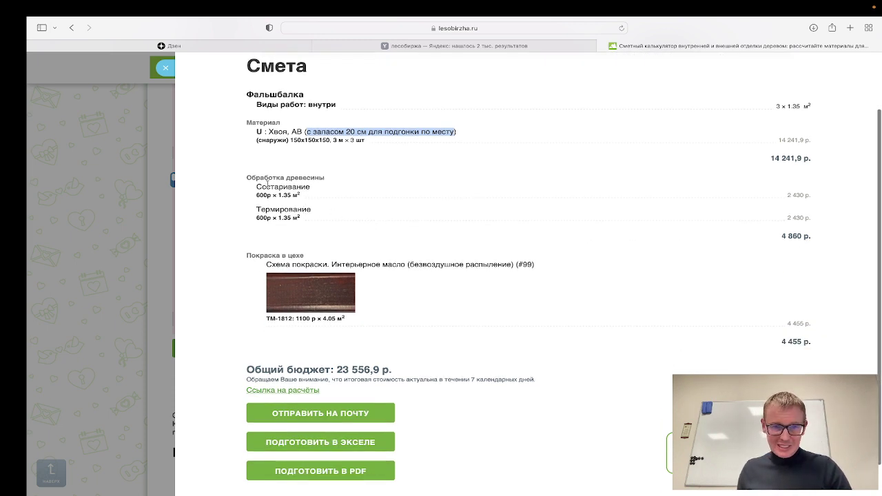
left_click_drag(256, 187, 311, 188)
left_click_drag(256, 210, 313, 209)
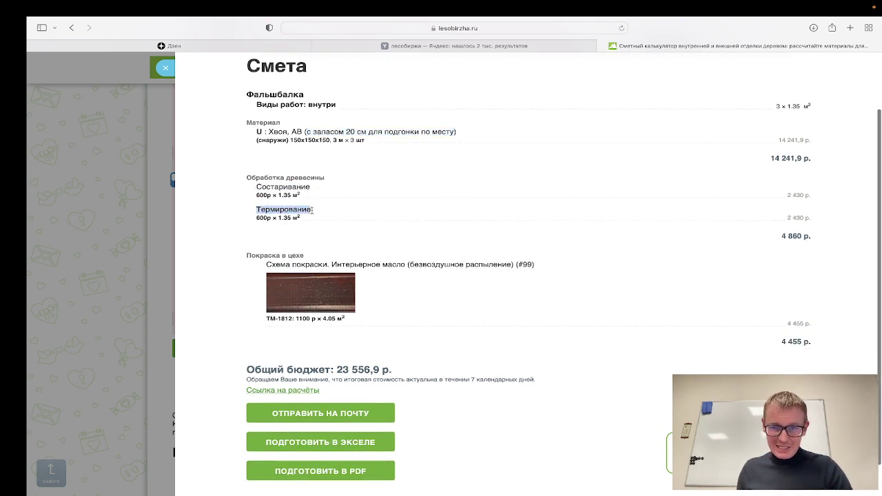
scroll(682, 314, "down", 1)
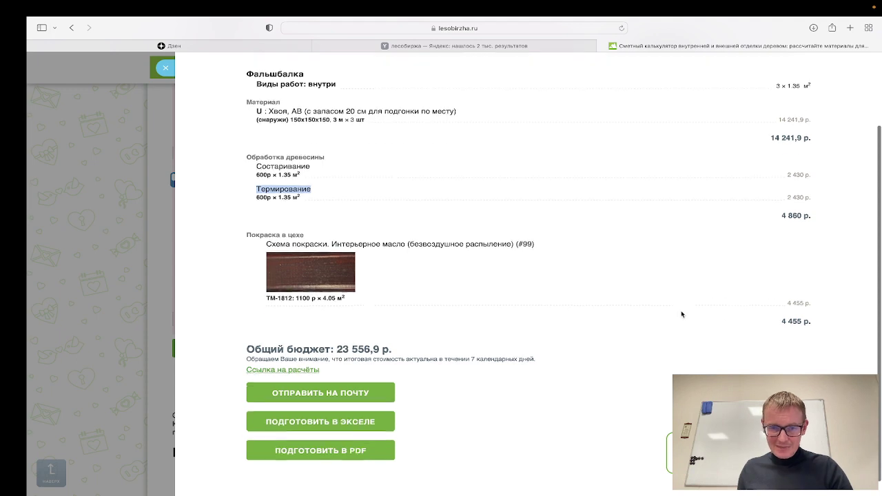
scroll(507, 239, "up", 4)
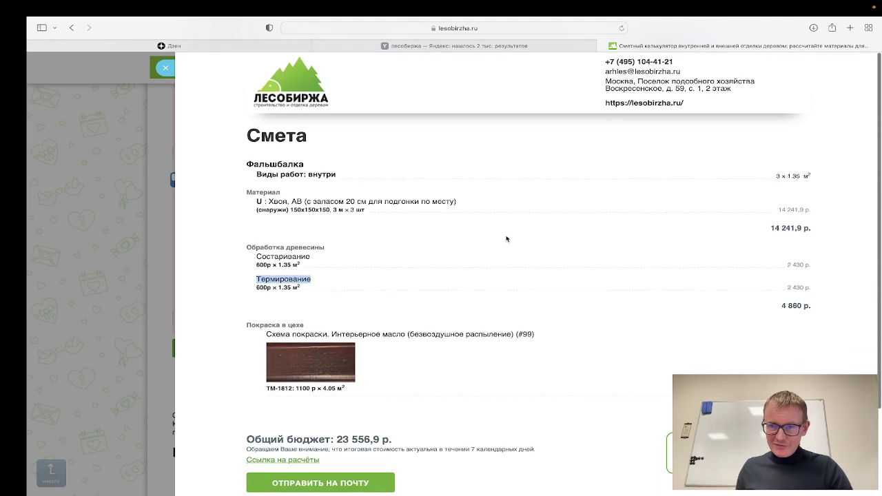
scroll(510, 239, "down", 5)
left_click_drag(336, 332, 396, 333)
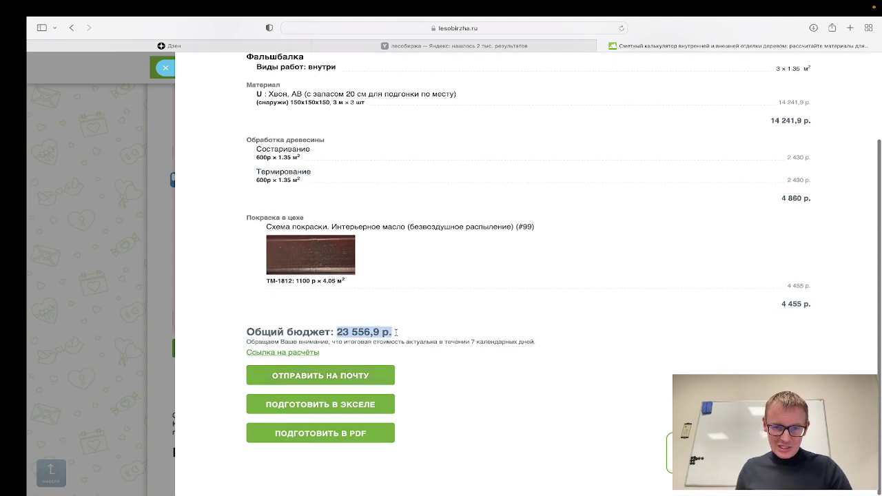
left_click(456, 328)
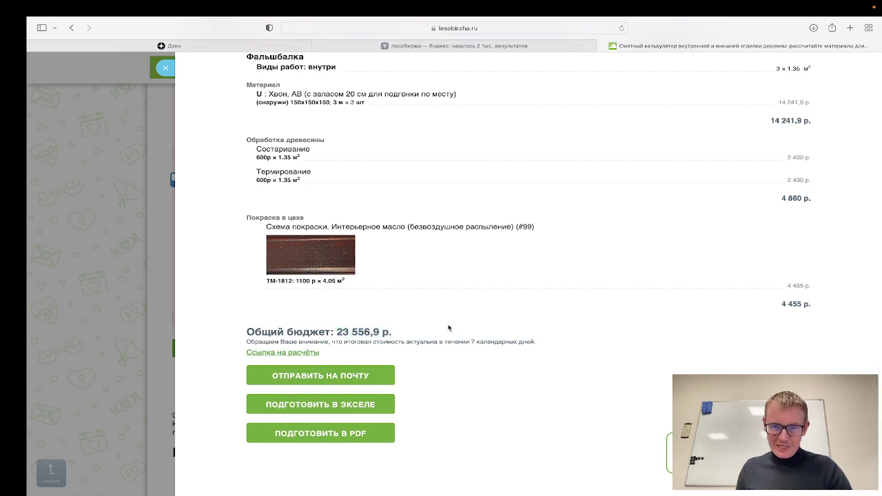
Show the form for sending the estimate by e-mail, and prepare the estimate as a PDF and view it
left_click(311, 377)
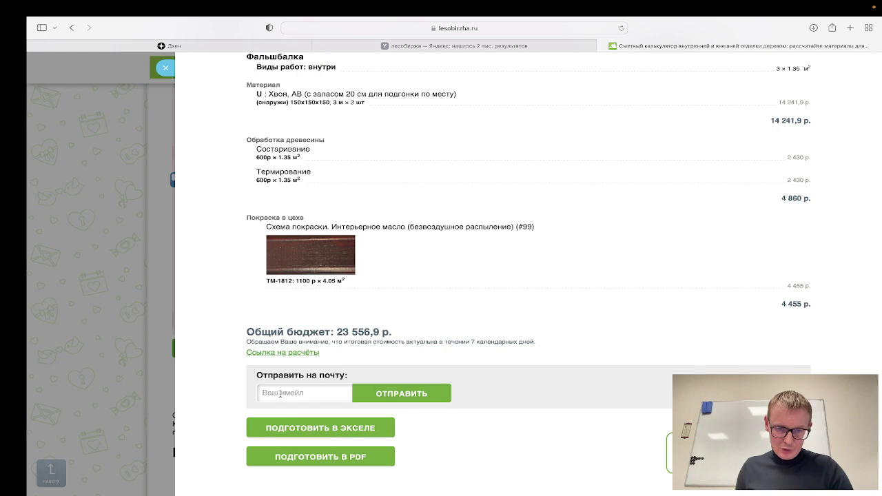
left_click(317, 463)
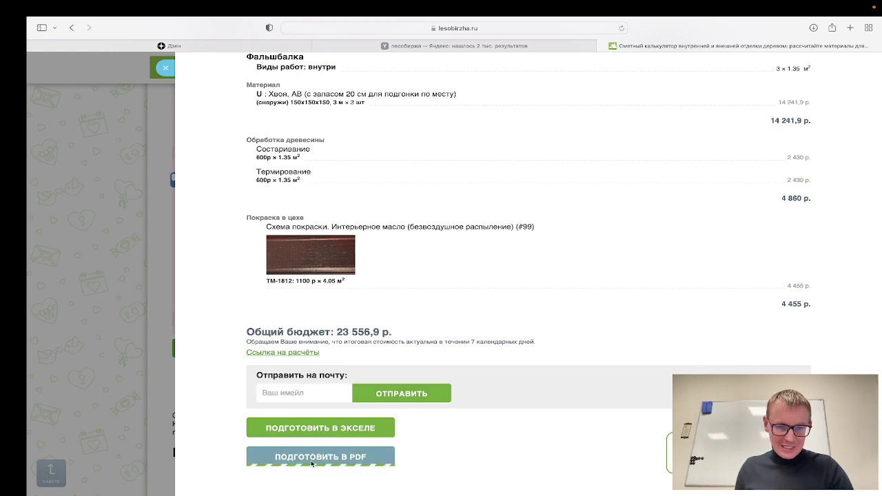
scroll(316, 449, "down", 1)
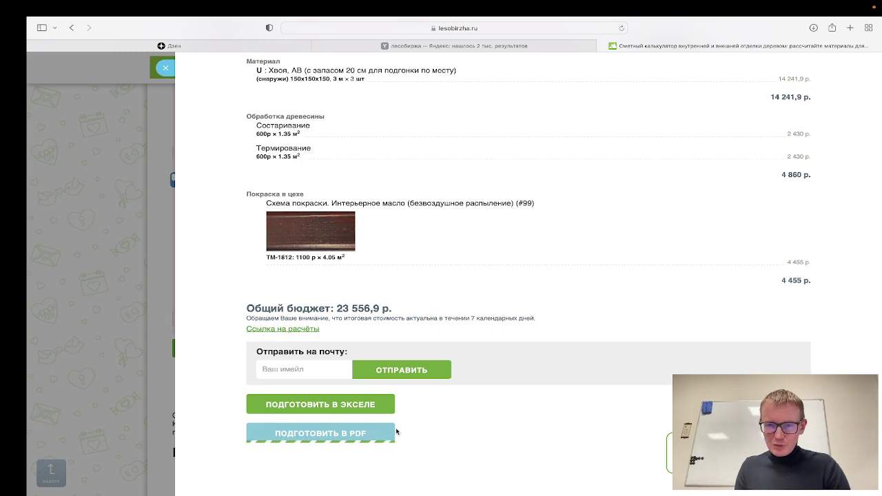
left_click(391, 436)
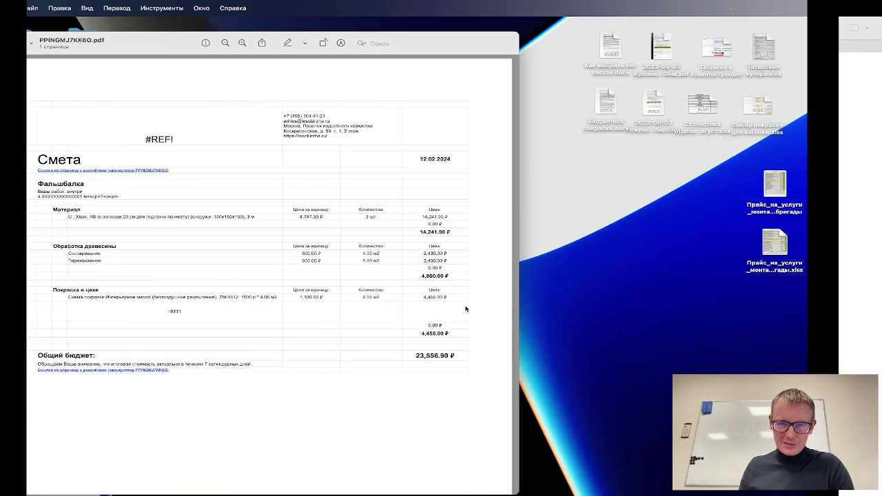
scroll(298, 236, "down", 1)
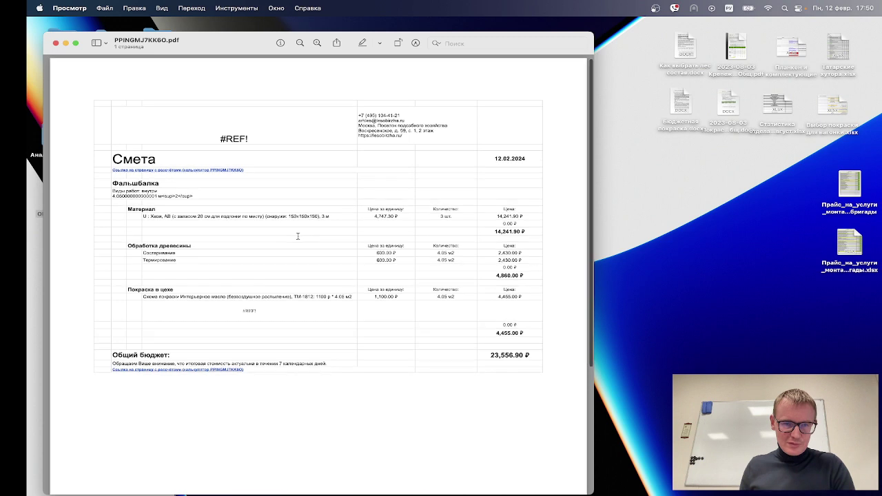